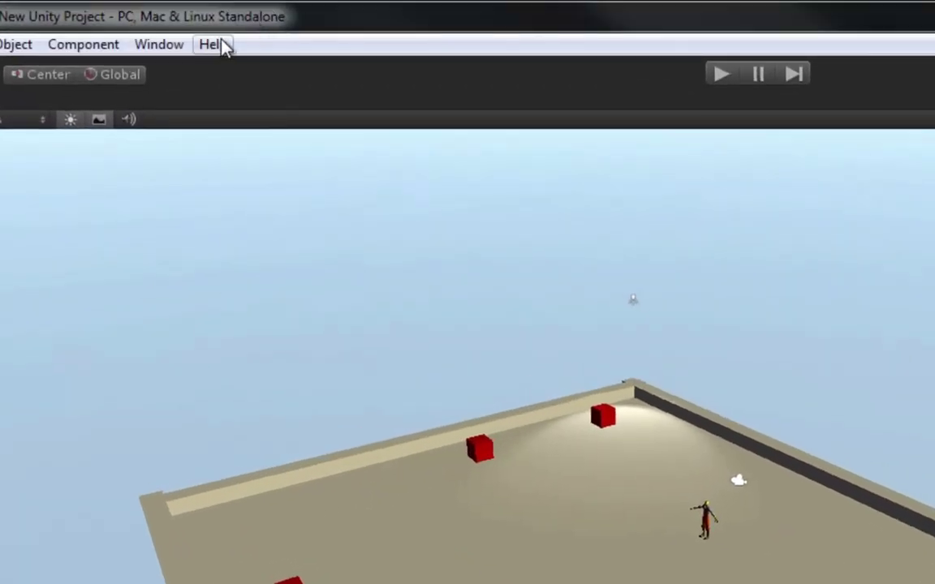
Activate the free 30-day Unity Pro trial from the license management settings
left_click(217, 44)
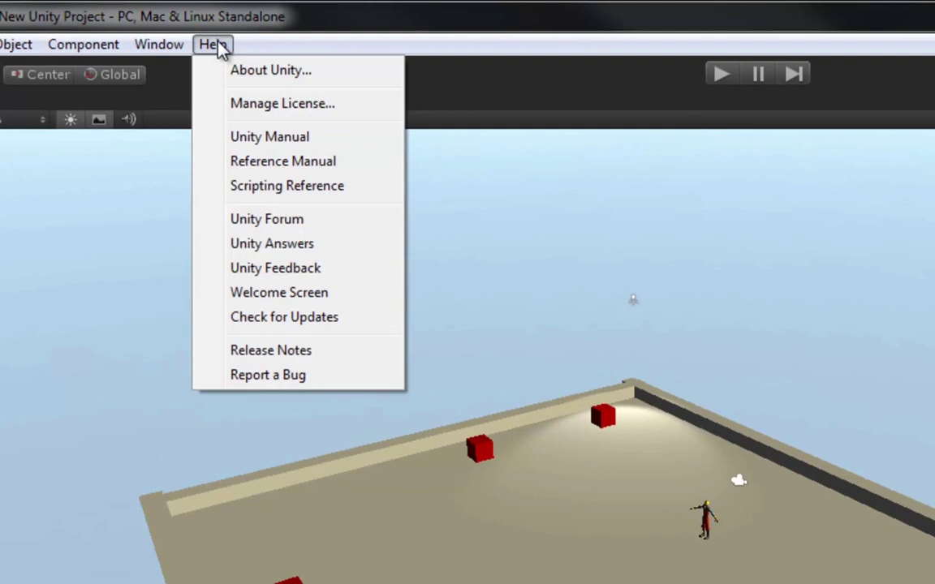
left_click(250, 102)
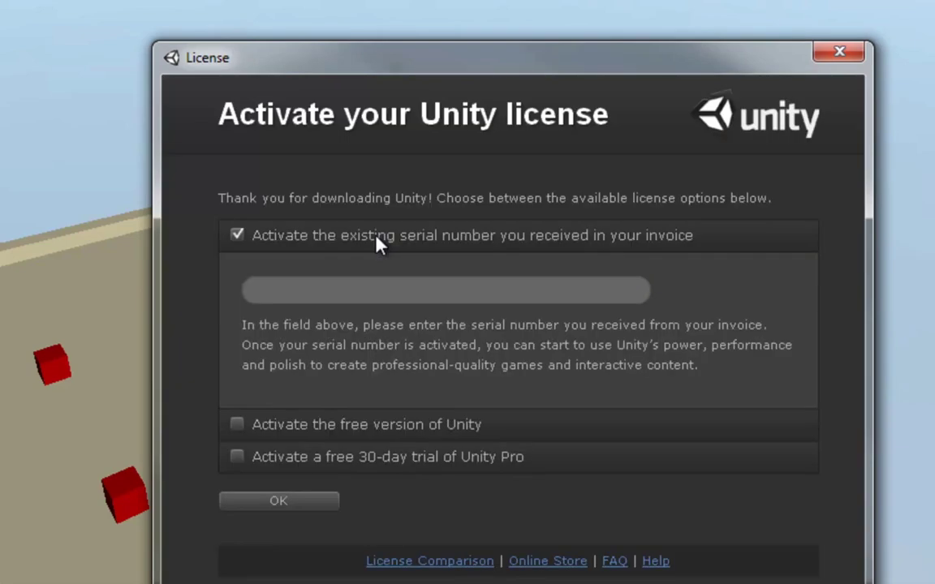
left_click(338, 460)
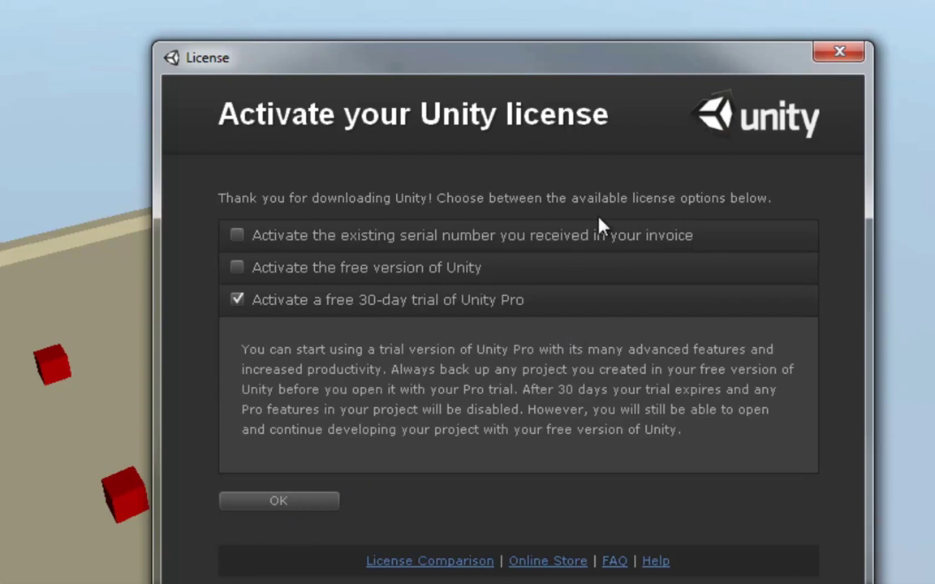
left_click(840, 62)
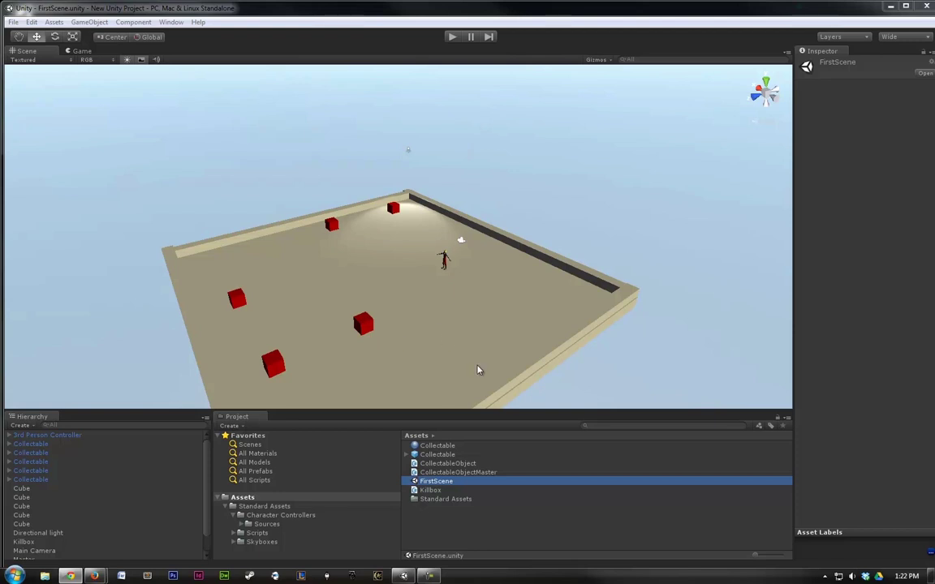
Start a package export of the Collectable prefab with Include dependencies kept on
left_click(438, 454)
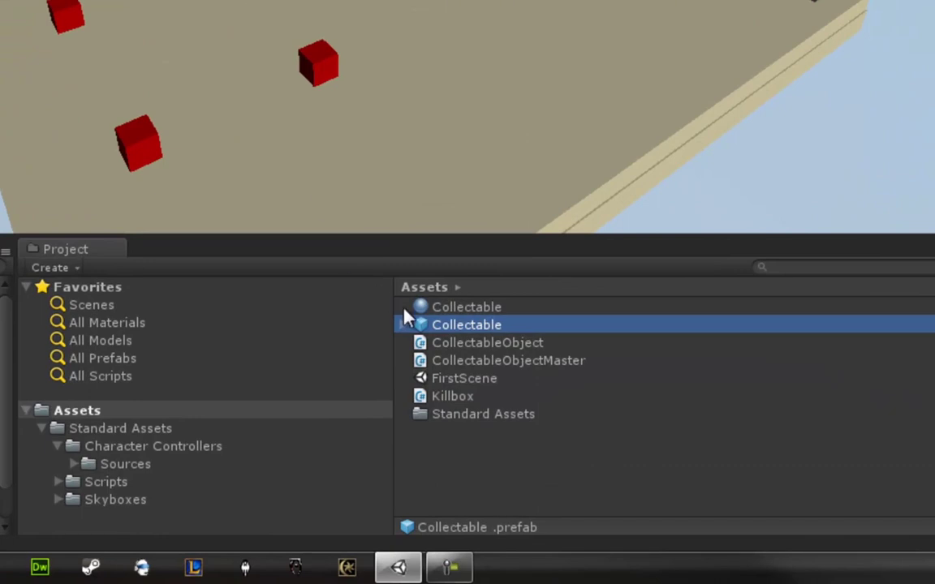
right_click(456, 325)
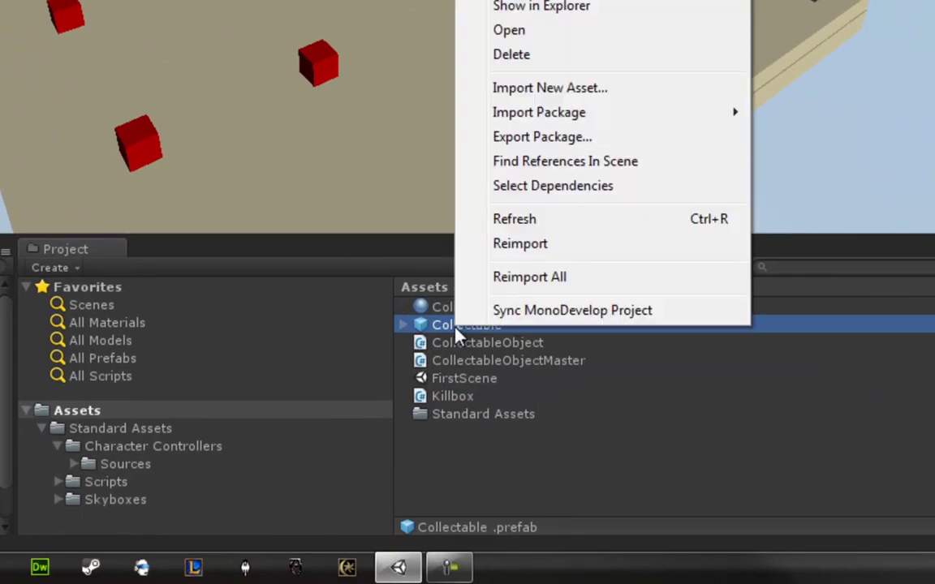
left_click(583, 141)
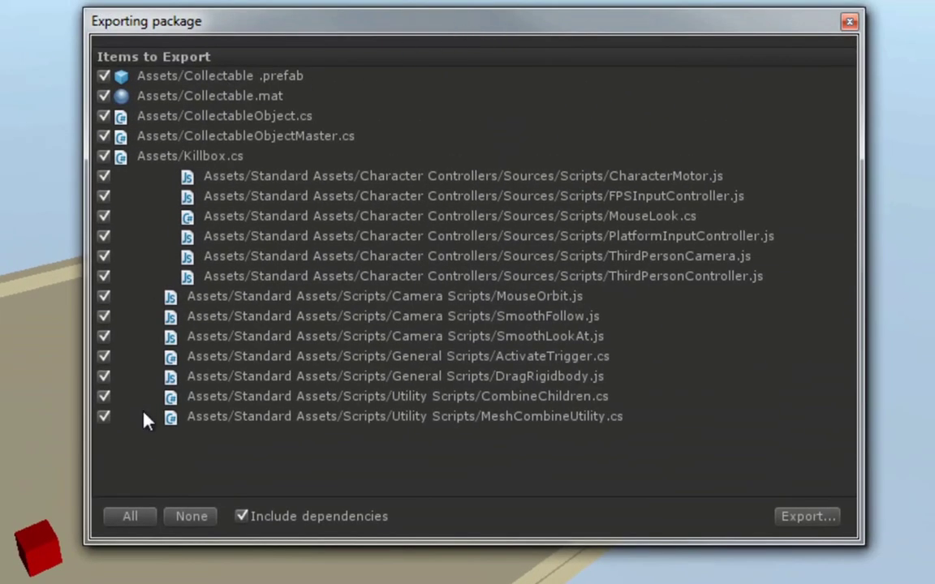
left_click(243, 518)
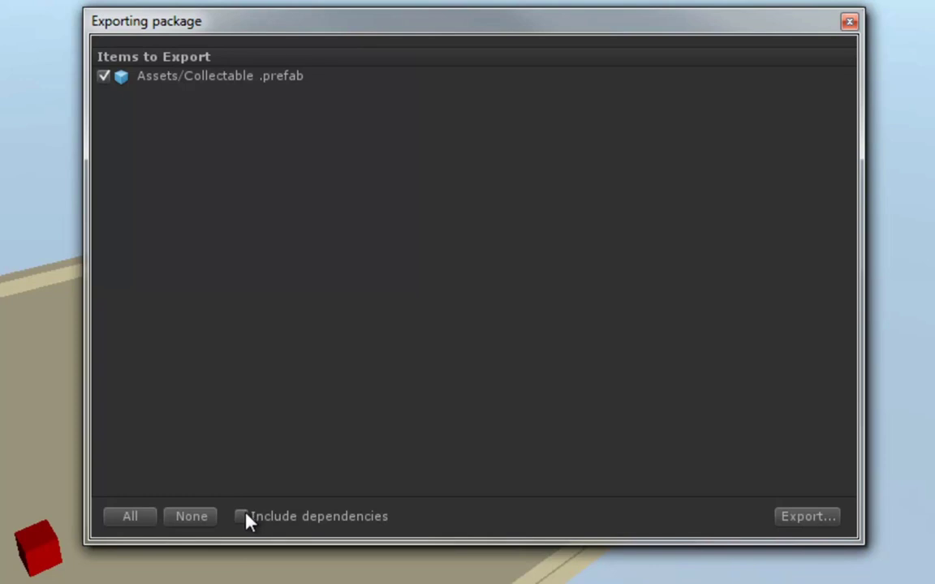
left_click(243, 517)
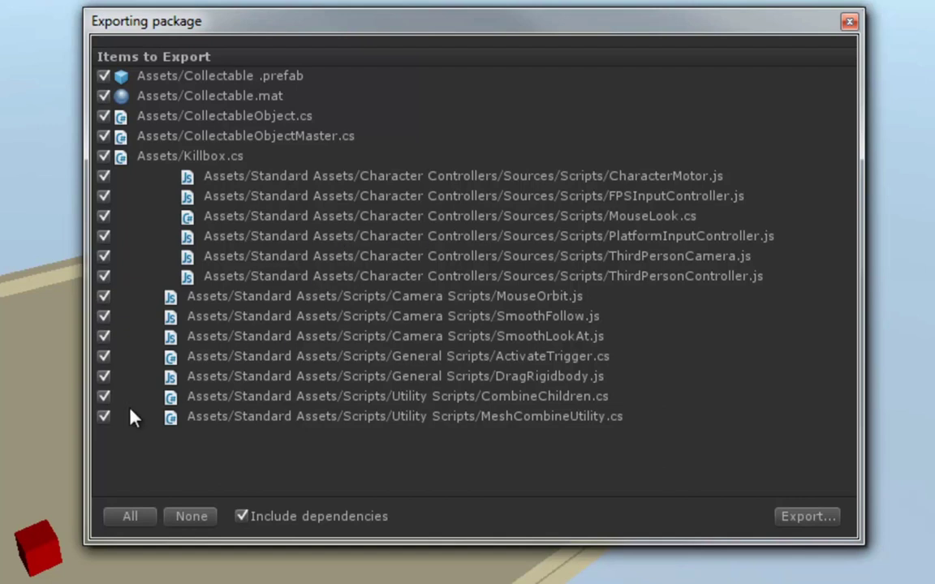
Exclude all thirteen Standard Assets scripts, MeshCombineUtility through CharacterMotor, from the export
left_click(103, 417)
left_click(104, 397)
left_click(104, 376)
left_click(104, 356)
left_click(104, 335)
left_click(103, 317)
left_click(104, 296)
left_click(104, 276)
left_click(103, 256)
left_click(104, 236)
left_click(103, 215)
left_click(104, 195)
left_click(104, 176)
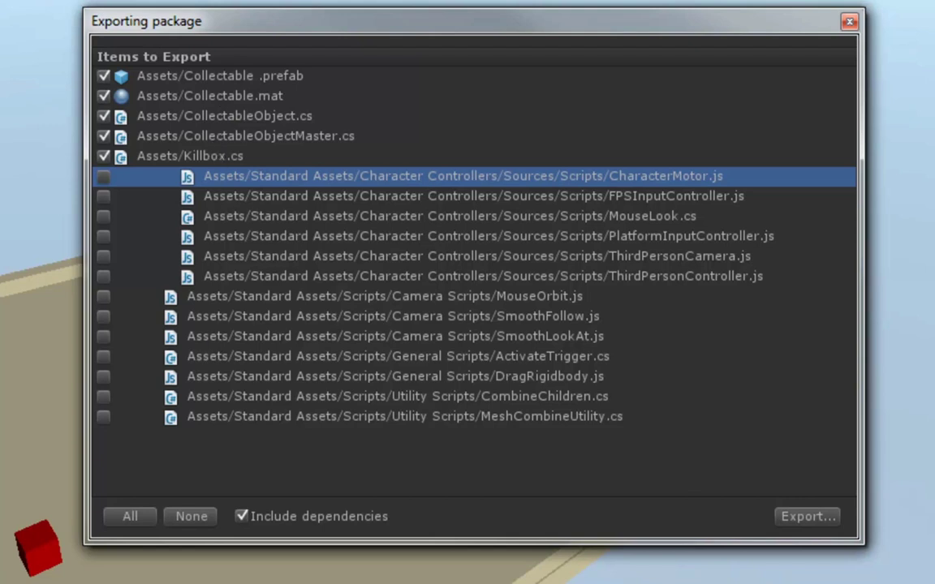
Save the package to the Desktop as CollectablePrefab and close the window showing it
left_click(794, 518)
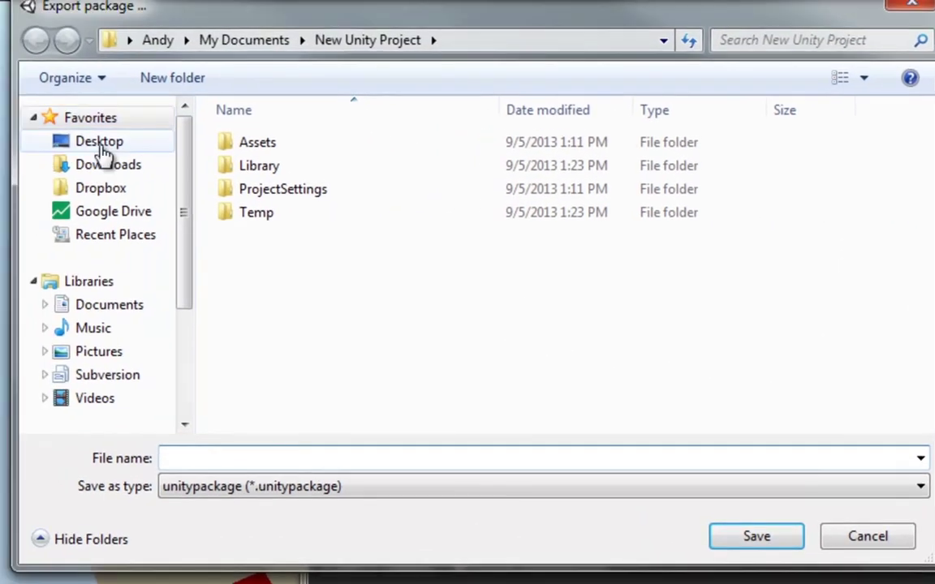
left_click(99, 143)
left_click(369, 457)
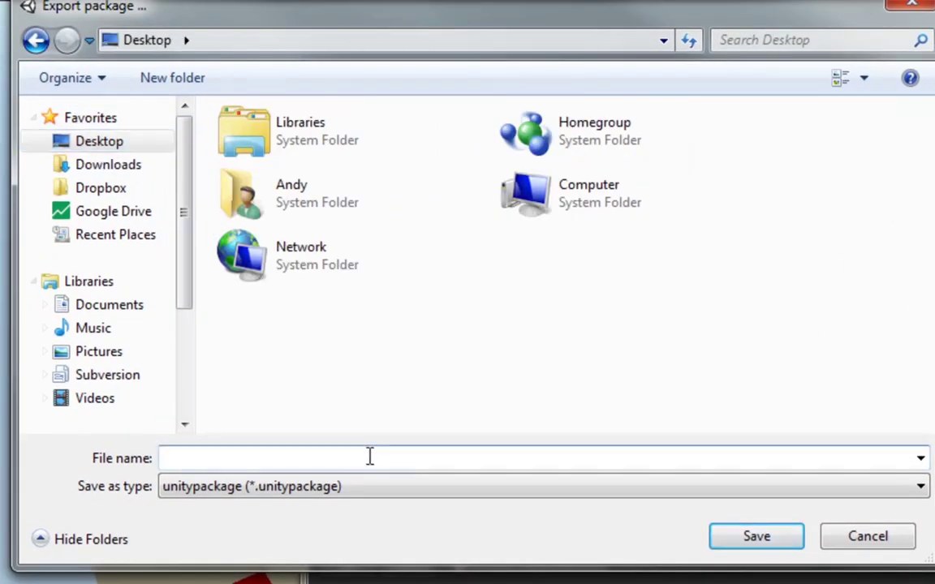
type("CollectablePre")
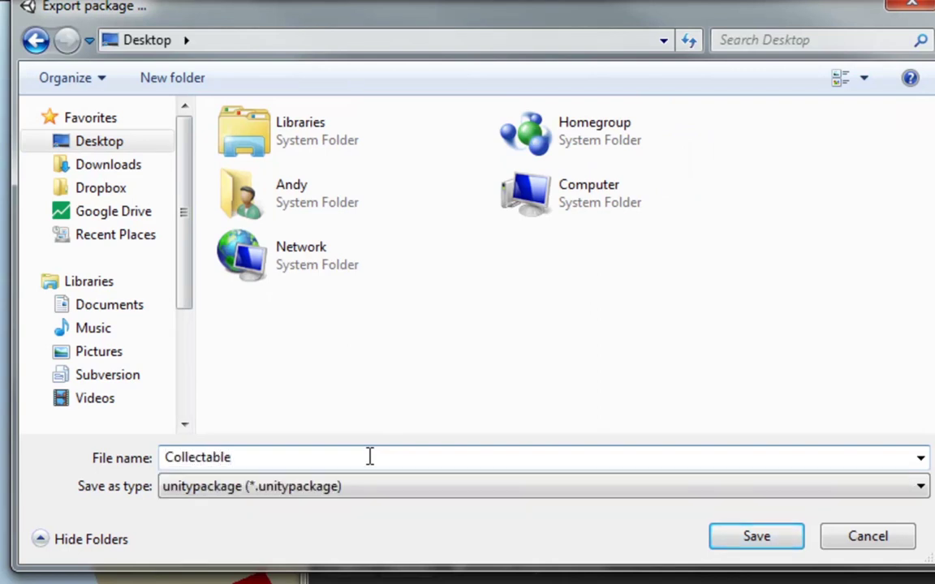
type("fab")
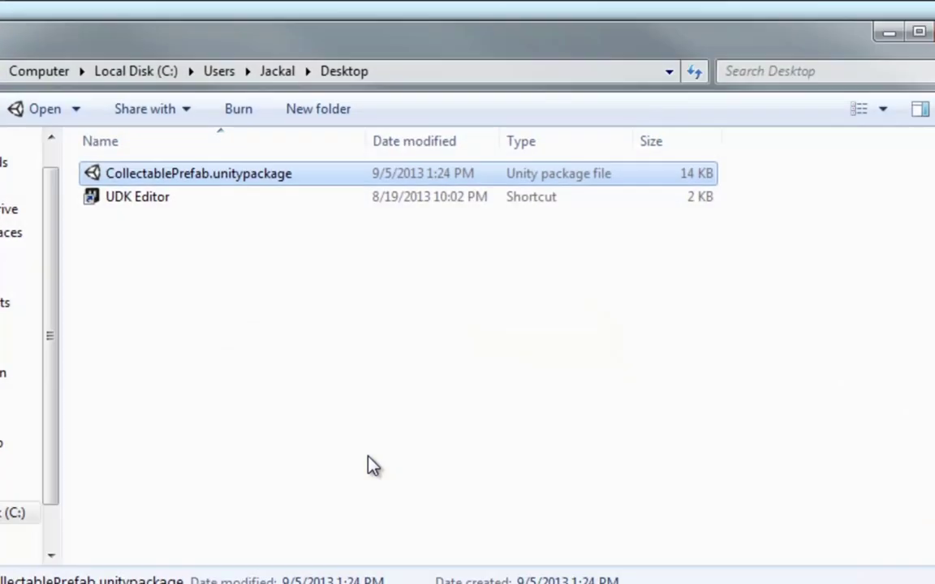
left_click(142, 203)
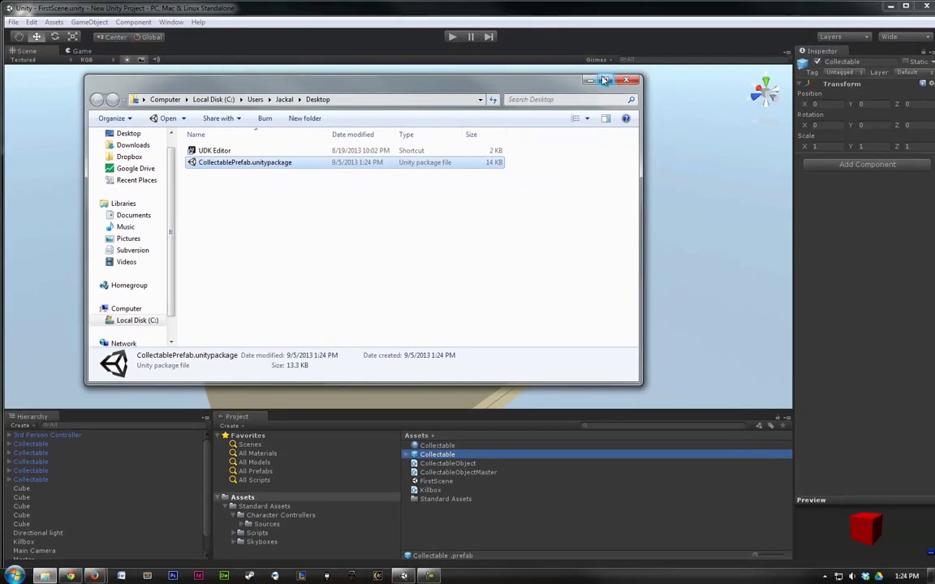
left_click(913, 38)
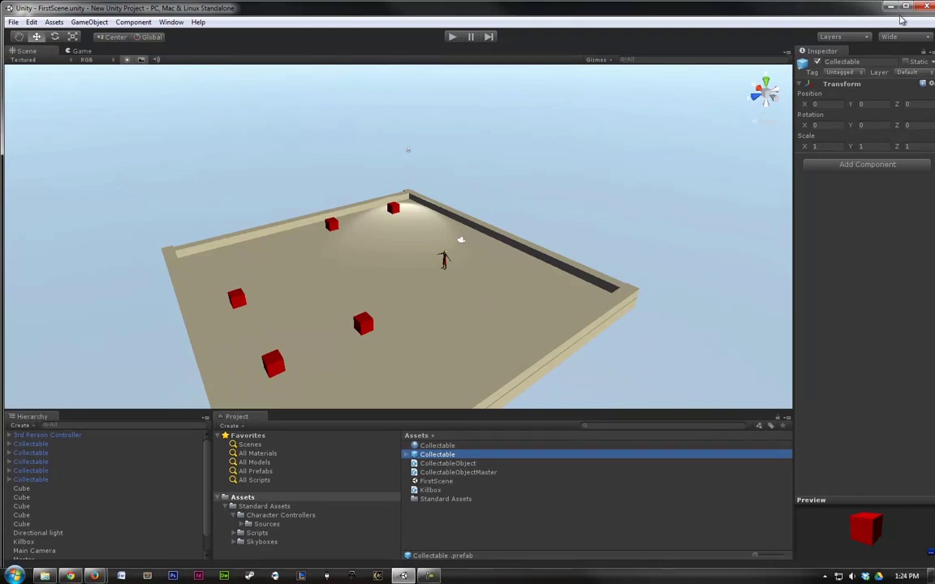
Create New Unity Project 1 with the Character Controller and Standard Assets (Mobile) packages
left_click(13, 22)
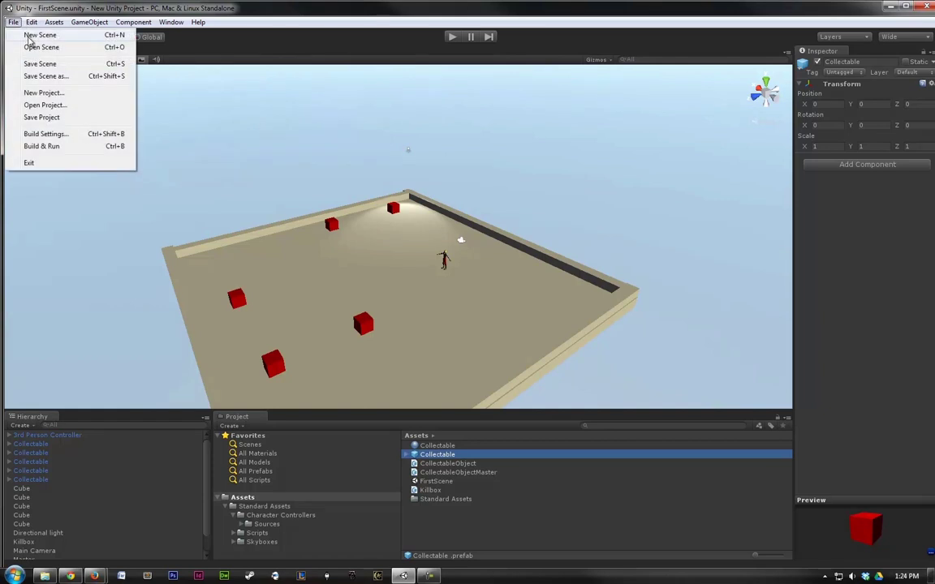
left_click(44, 92)
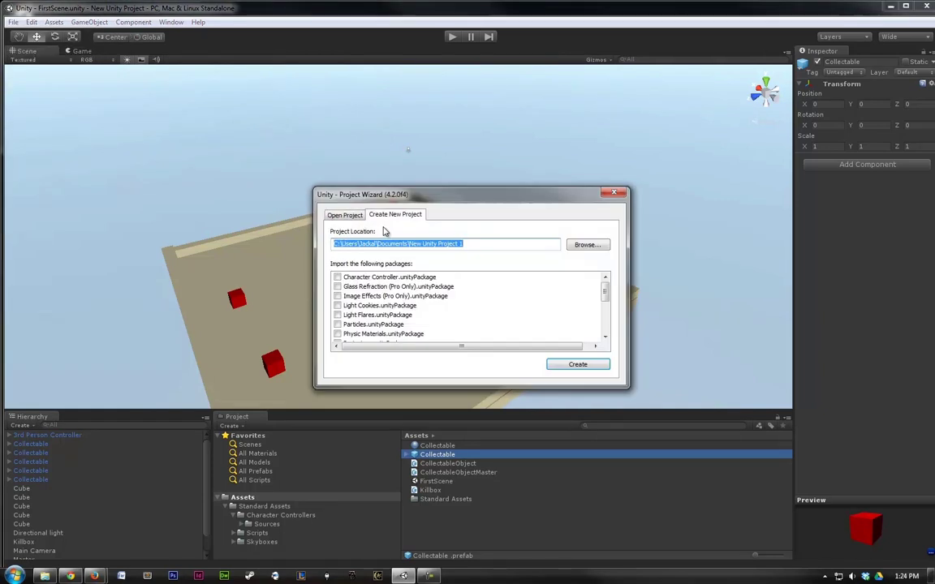
left_click(337, 276)
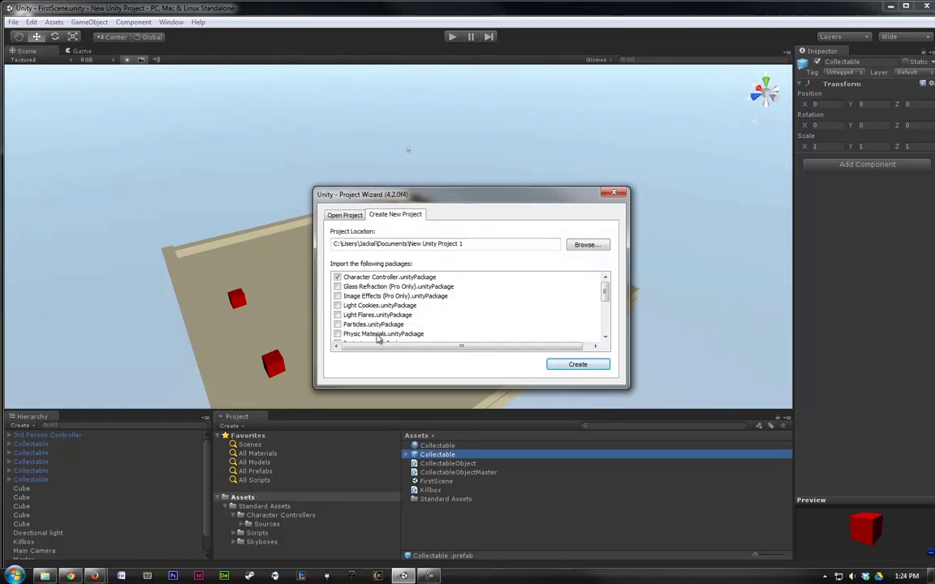
scroll(361, 321, "down", 3)
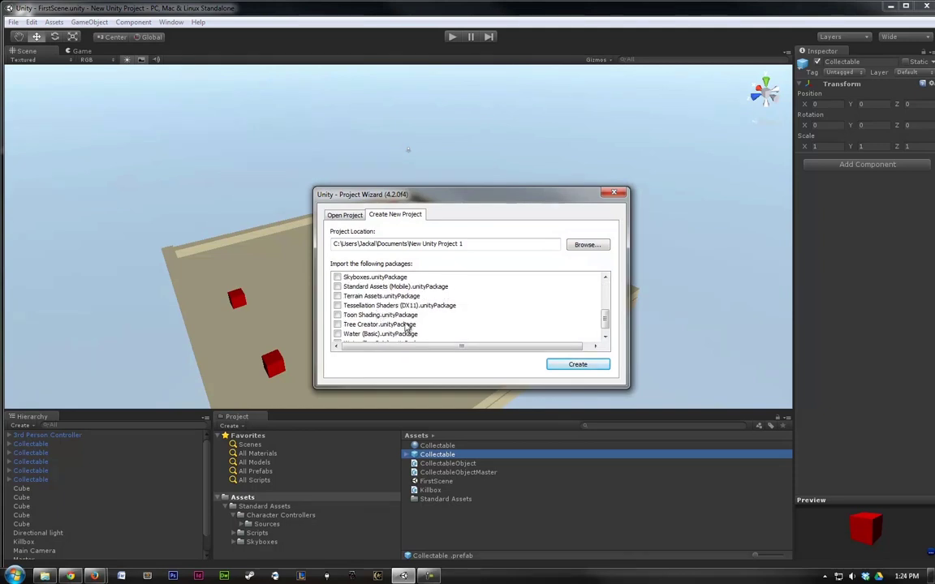
left_click(337, 287)
left_click(590, 365)
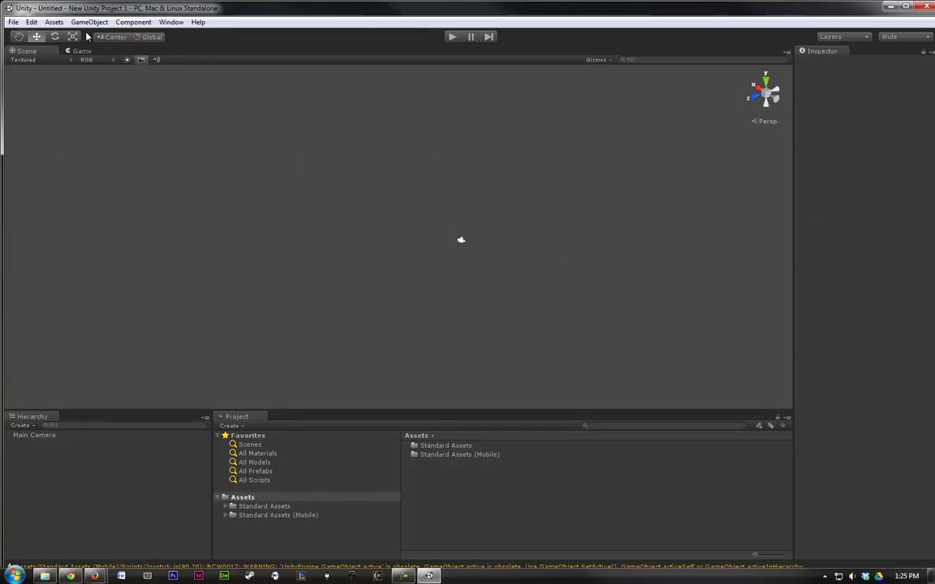
Import all five items from the CollectablePrefab custom package on the Desktop
left_click(54, 22)
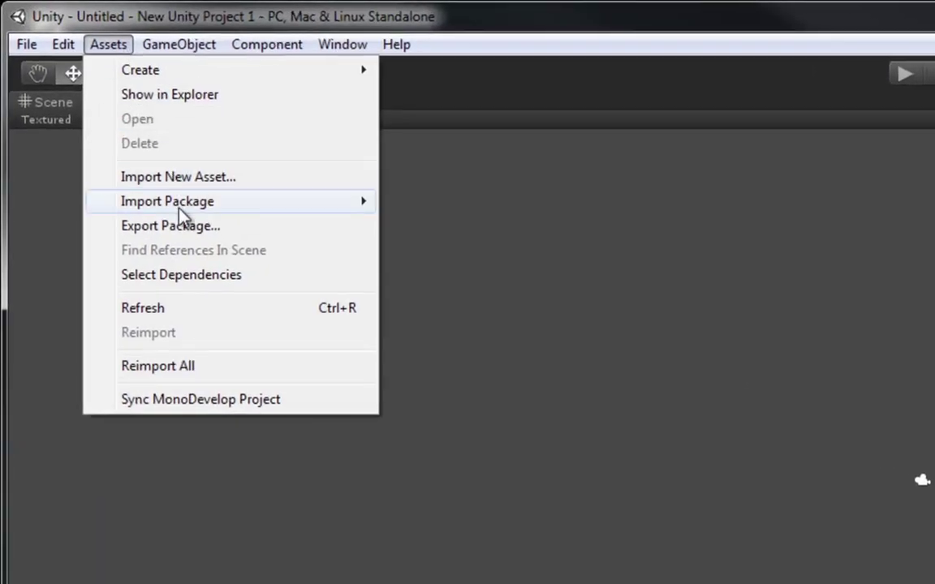
mouse_move(223, 208)
left_click(423, 205)
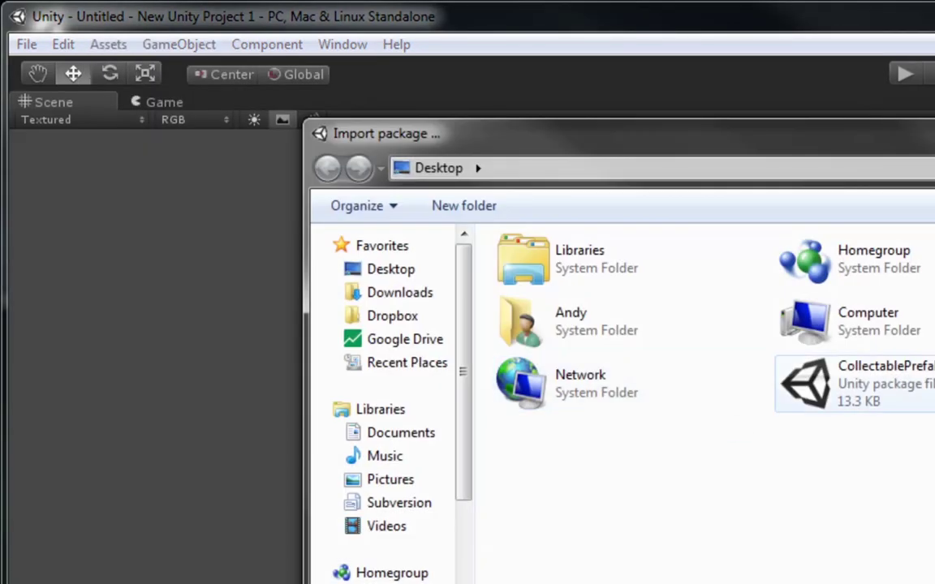
double_click(852, 383)
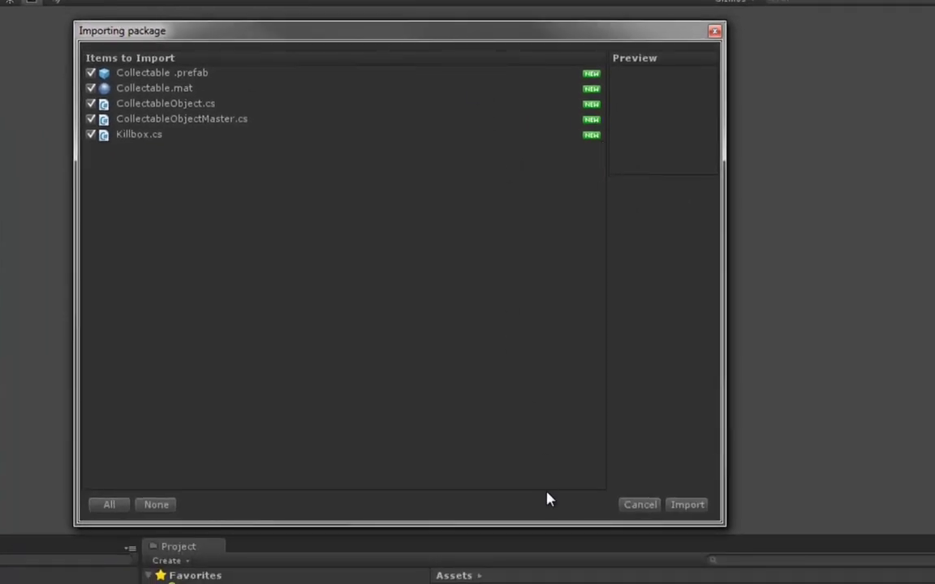
left_click(682, 504)
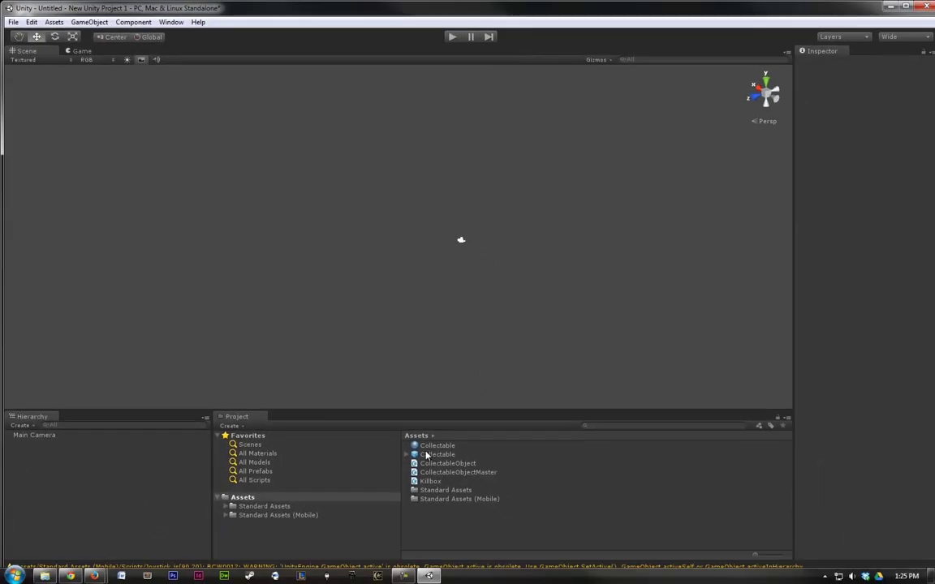
Place a Collectable cube in the scene and inspect its child object and CollectableObjectMaster script
left_click_drag(426, 456, 482, 343)
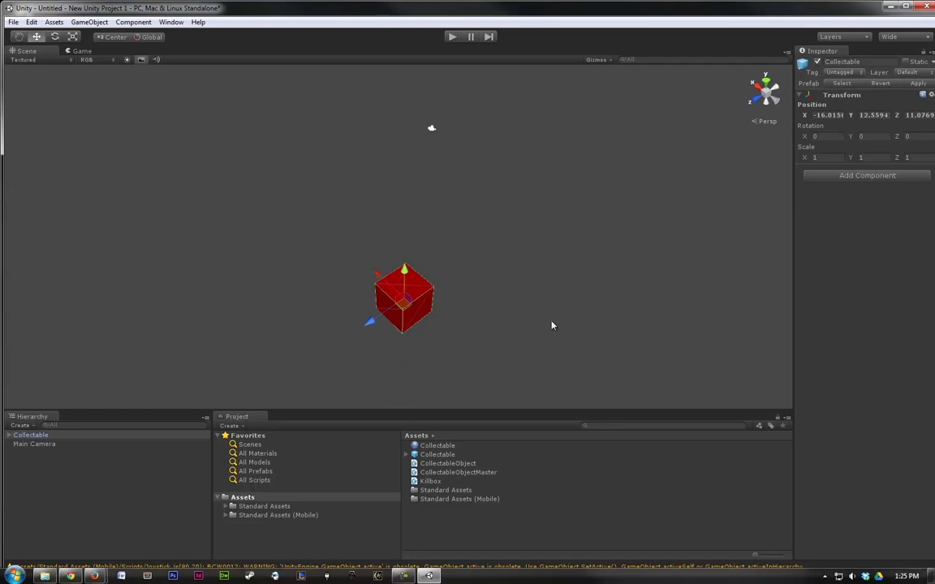
left_click(423, 394)
left_click(411, 294)
left_click(9, 434)
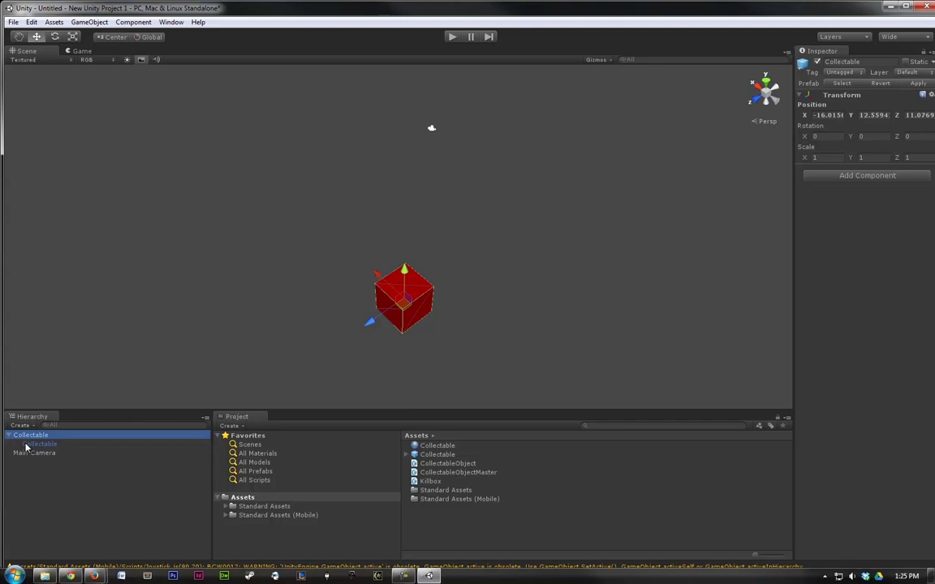
left_click(26, 445)
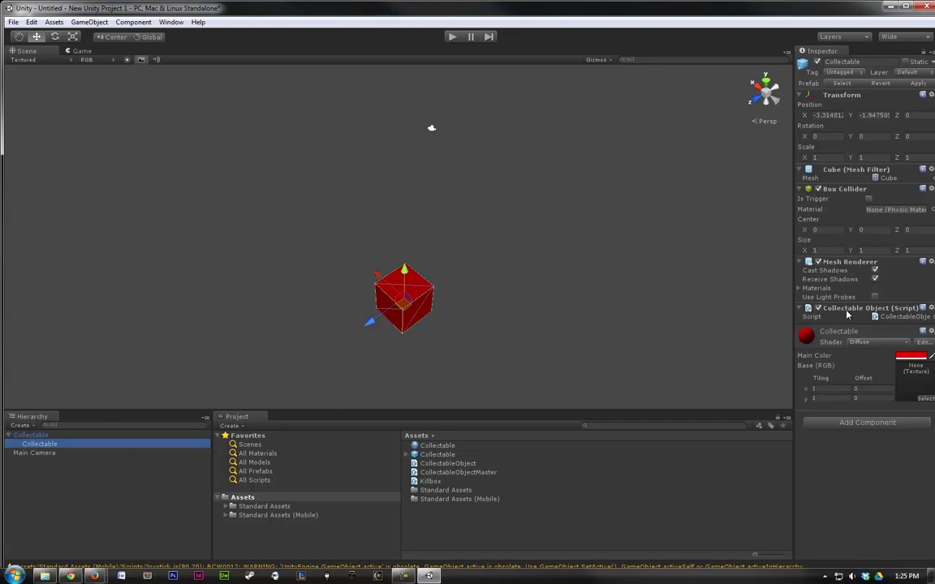
left_click(452, 473)
key("Down")
key("Up")
left_click_drag(468, 274, 490, 271, "alt")
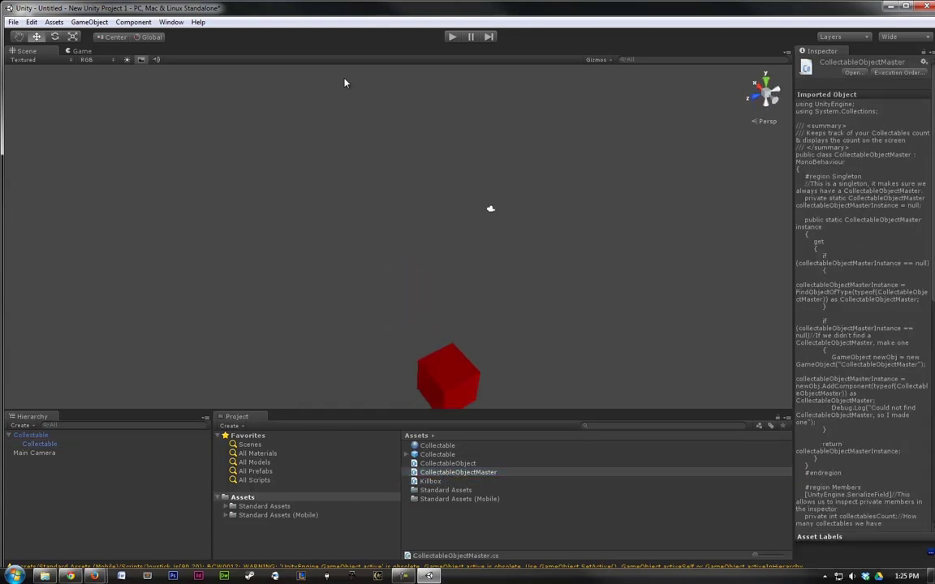
Reopen the original New Unity Project, discarding the untitled scene's changes
left_click(13, 22)
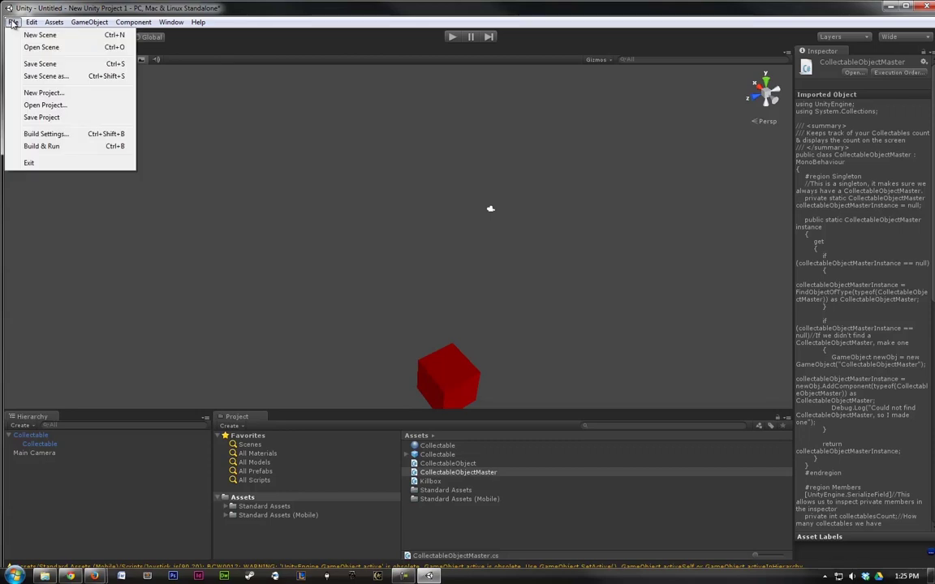
left_click(51, 105)
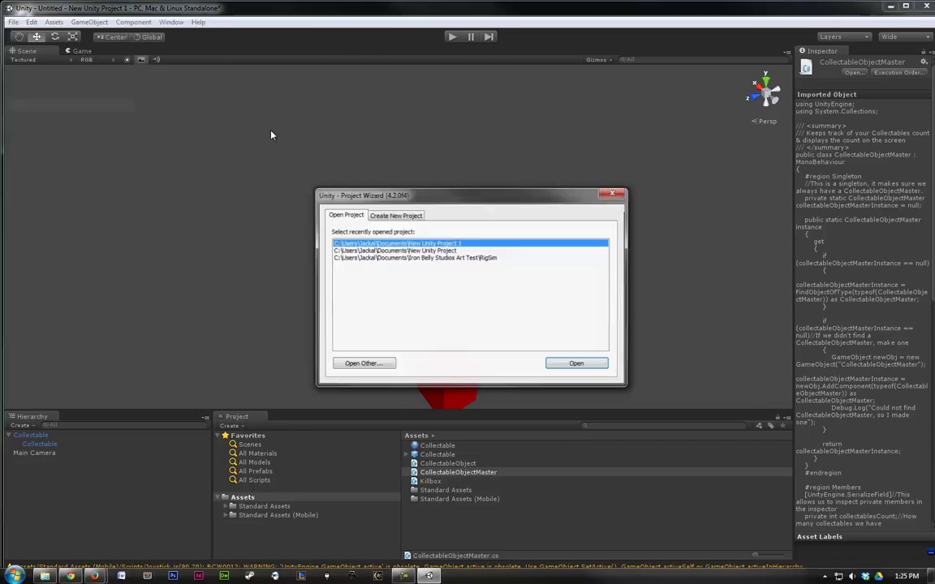
double_click(451, 252)
left_click(502, 315)
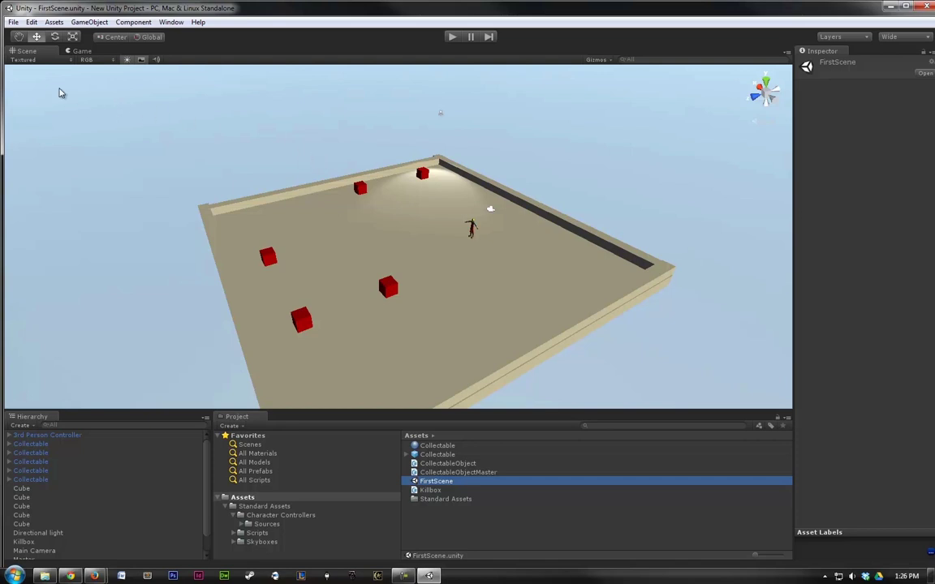
Bring up Build Settings over the scene and select FirstScene.unity in Scenes In Build
left_click(13, 21)
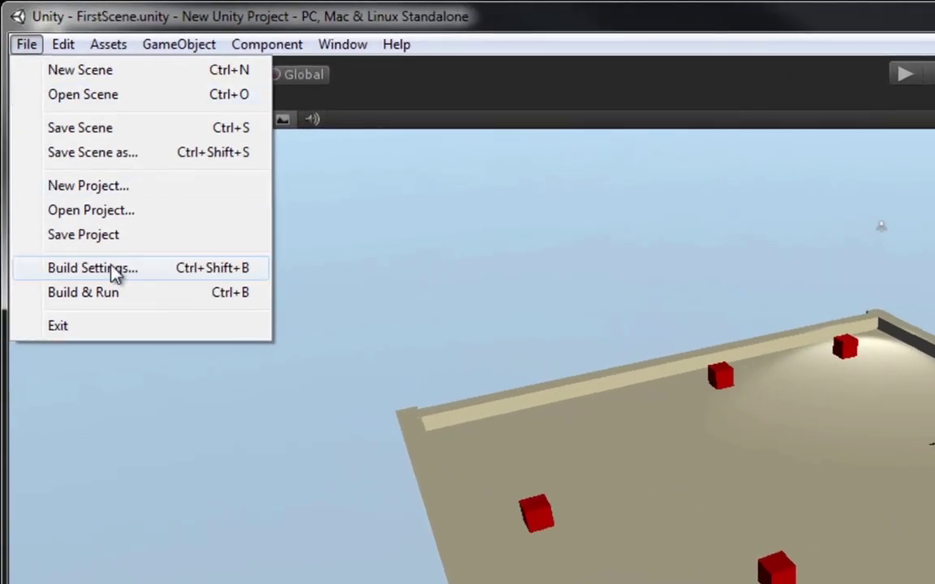
left_click(115, 271)
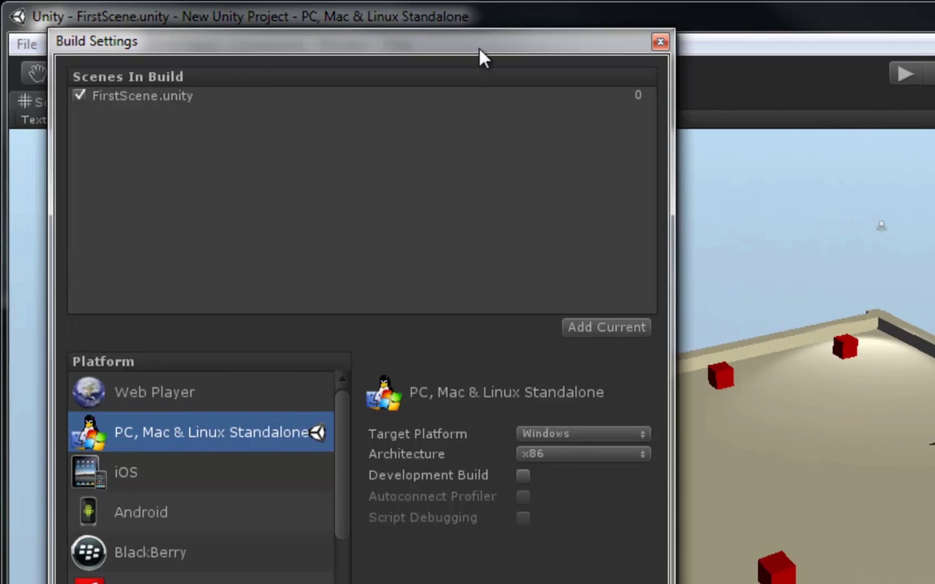
left_click_drag(479, 56, 626, 138)
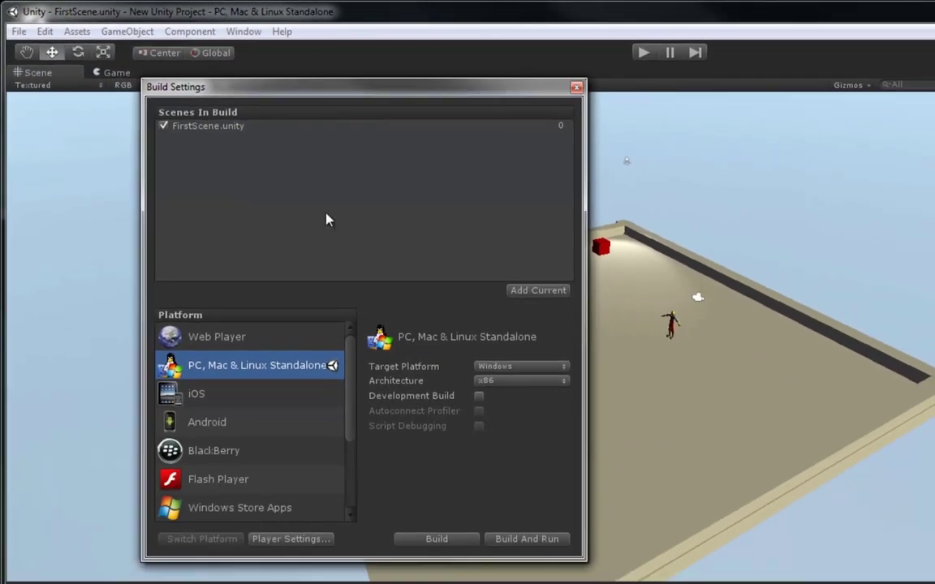
left_click(219, 127)
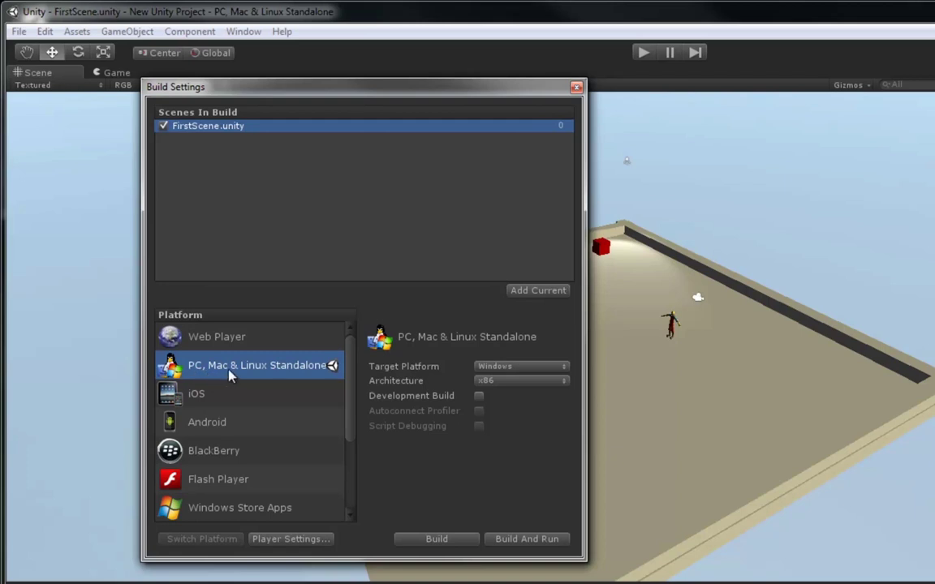
left_click(522, 369)
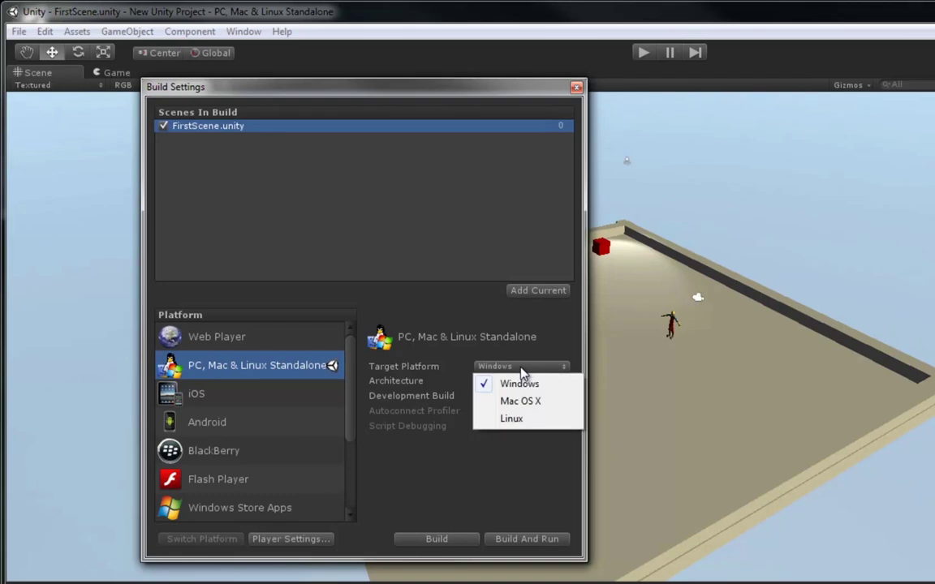
left_click(520, 388)
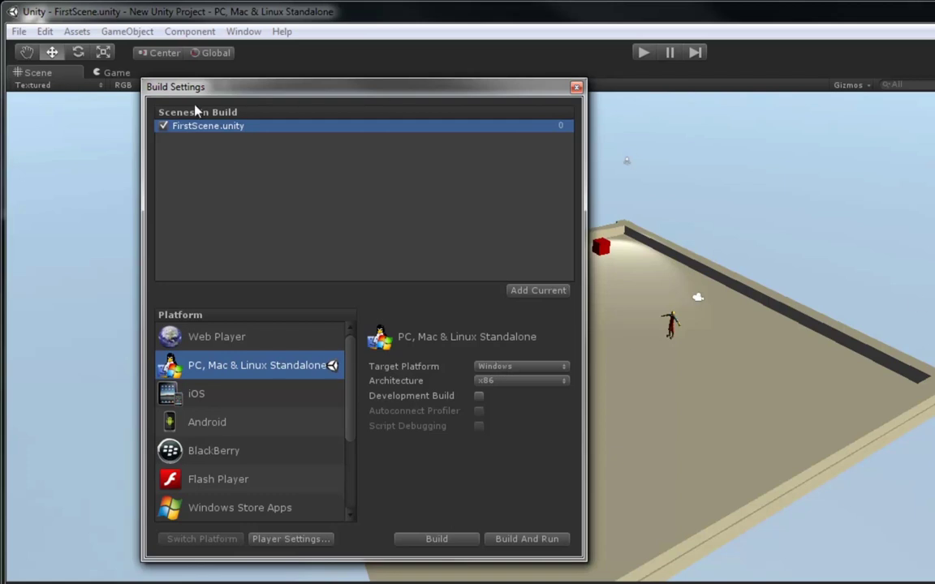
left_click(44, 31)
mouse_move(124, 386)
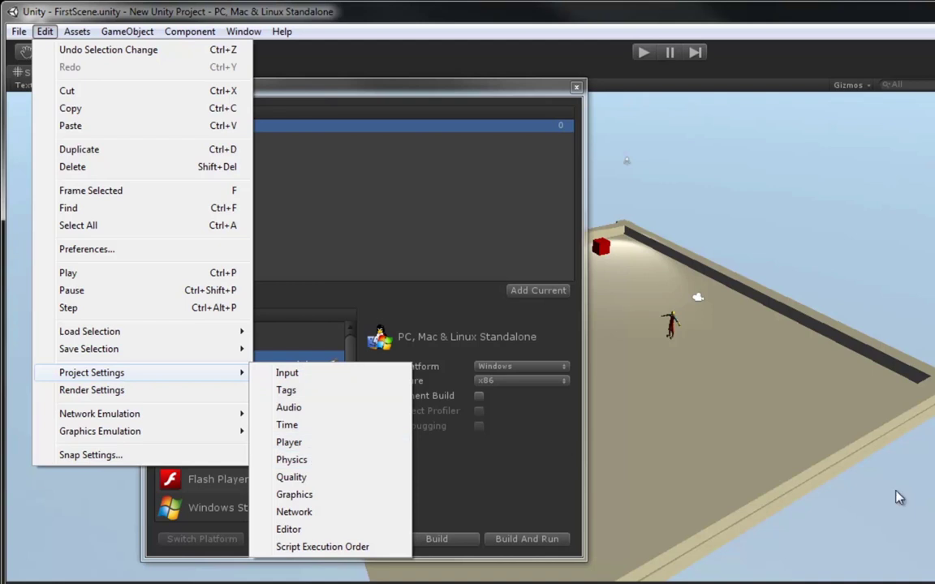
left_click(332, 365)
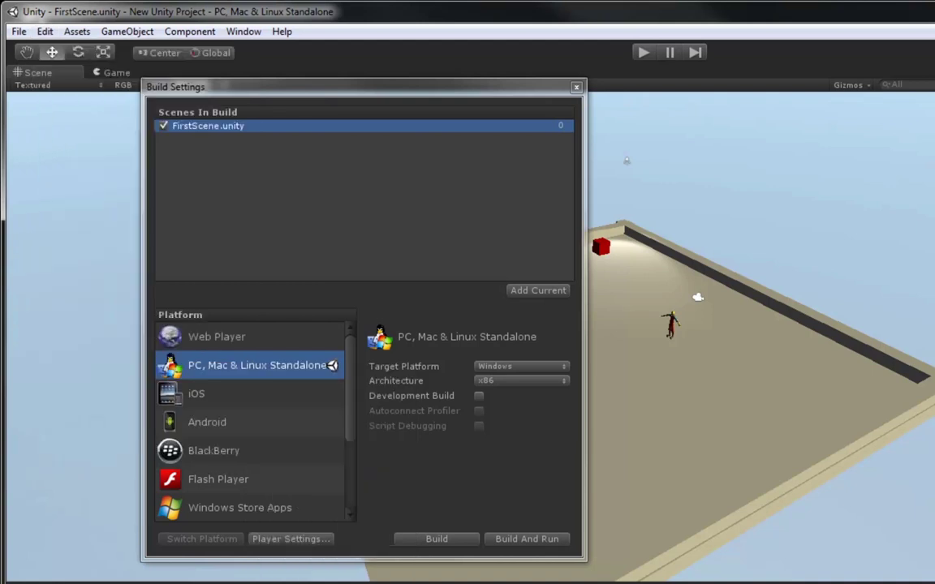
Check the standalone Player Settings default screen width 1024 and height 768
left_click(291, 538)
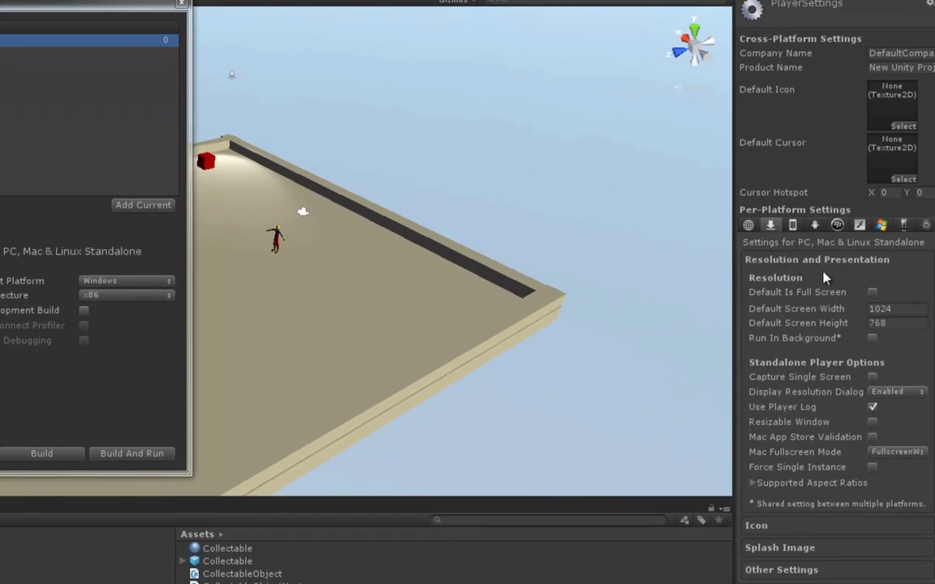
left_click(889, 309)
left_click(889, 323)
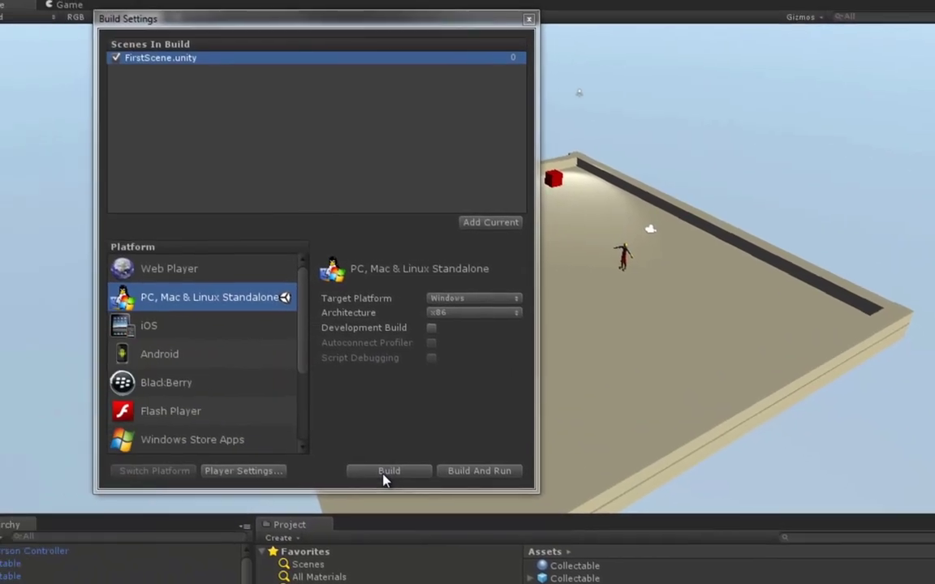
Build the standalone player to the Desktop as GAM113Example
left_click(384, 477)
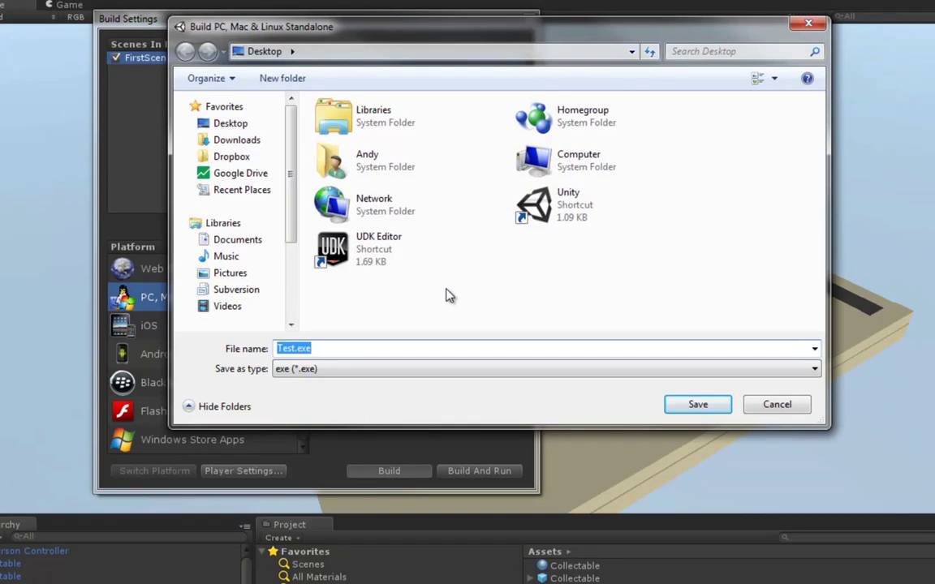
type("GAM113Example")
key("Return")
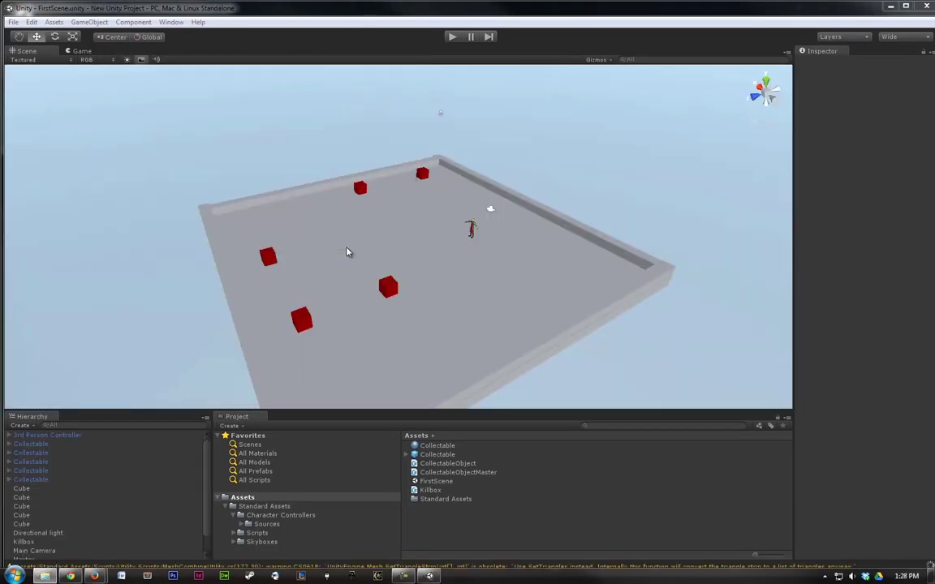
Minimize Unity and launch GAM113Example.exe from the desktop
left_click(891, 7)
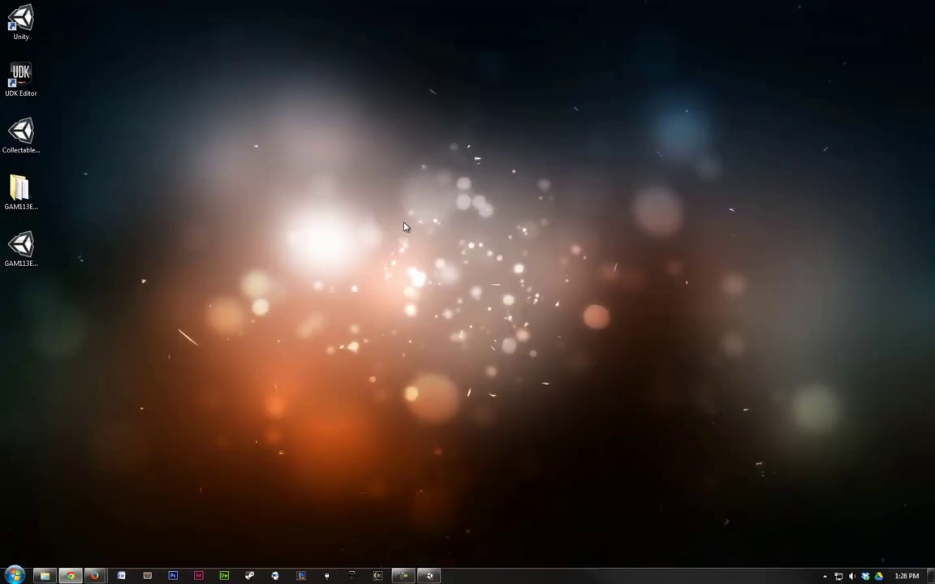
left_click(25, 247)
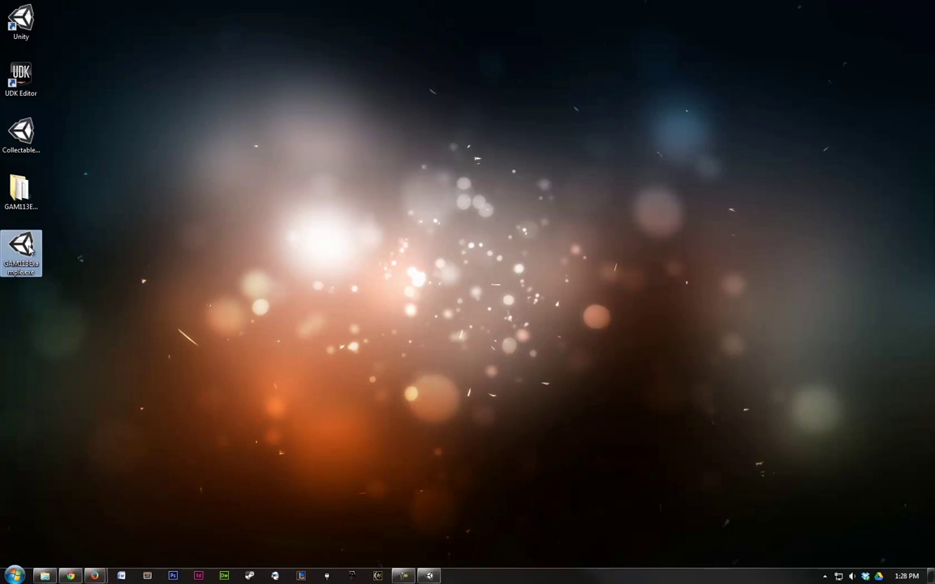
double_click(24, 248)
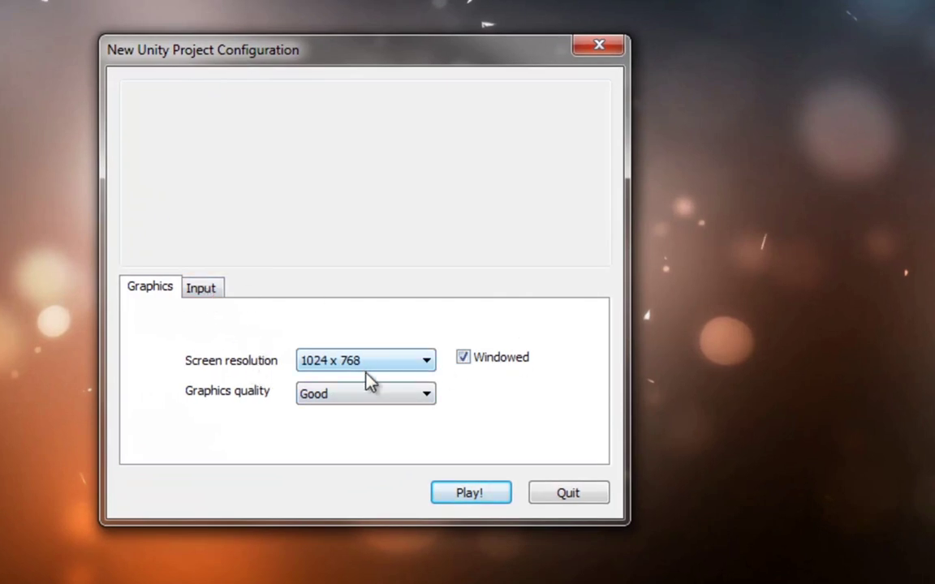
left_click(205, 291)
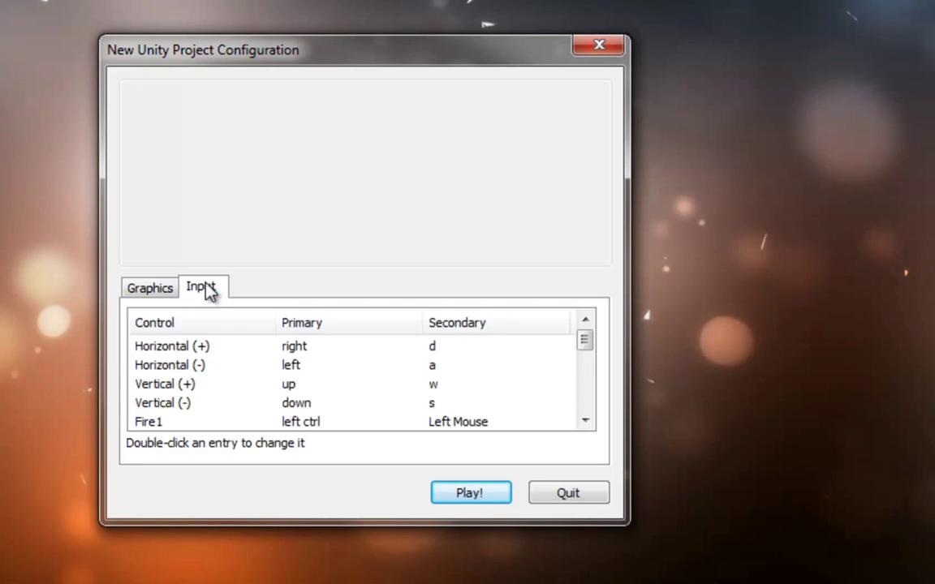
left_click(136, 294)
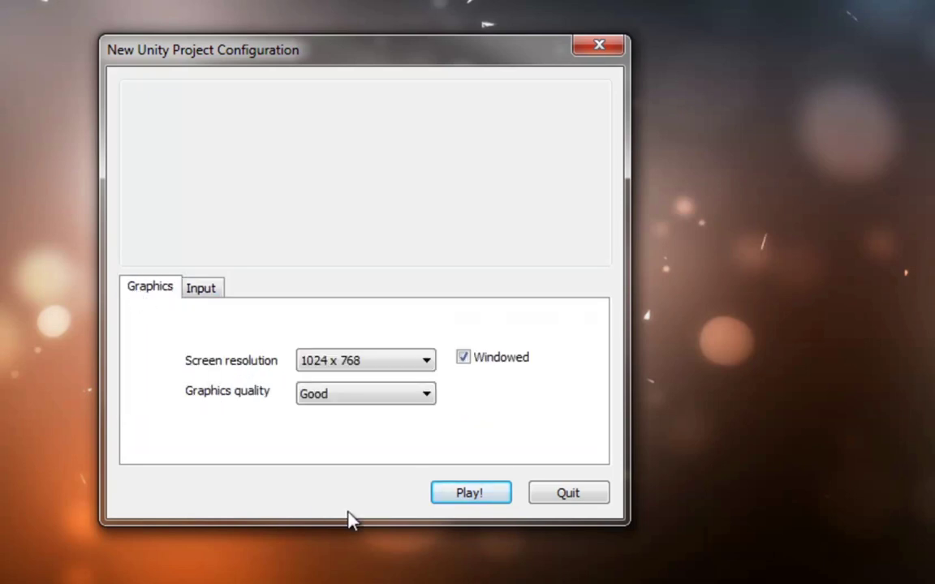
Start the game in a window and steer the worker into the first three red cubes
left_click(477, 495)
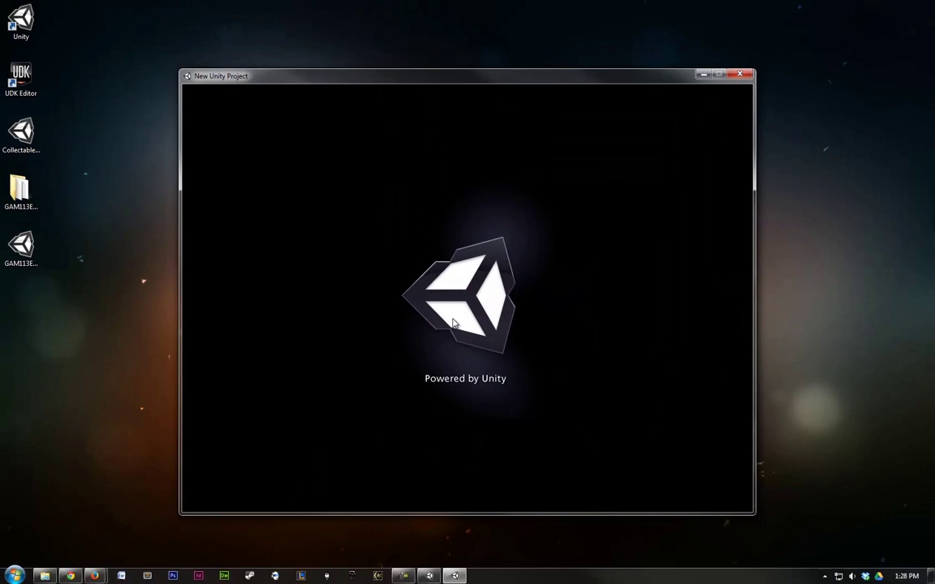
left_click_drag(446, 79, 410, 67)
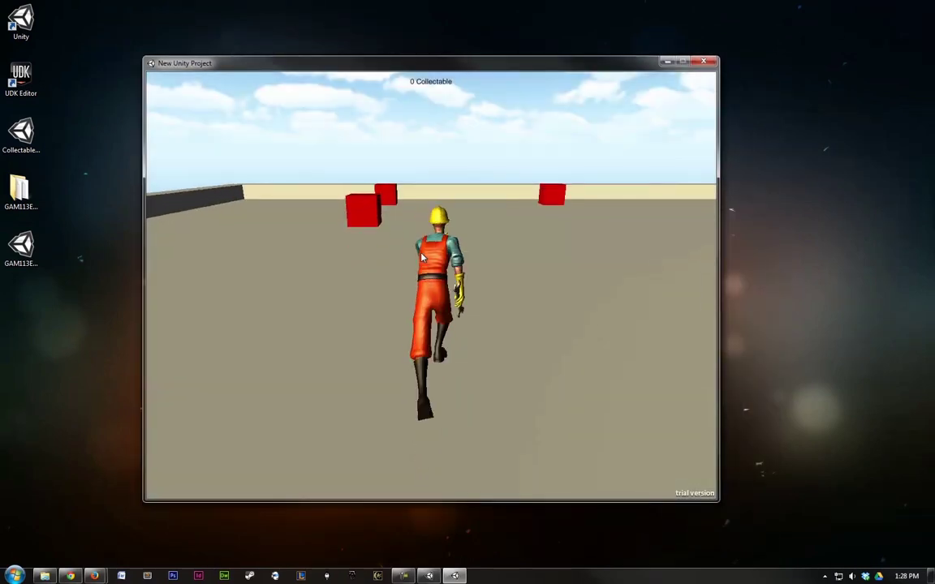
key("Left")
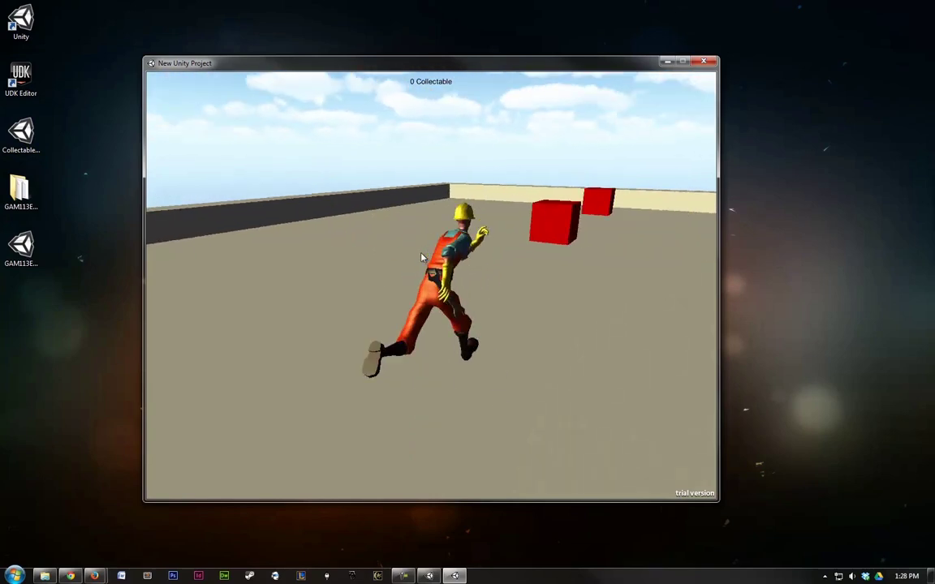
key("Up")
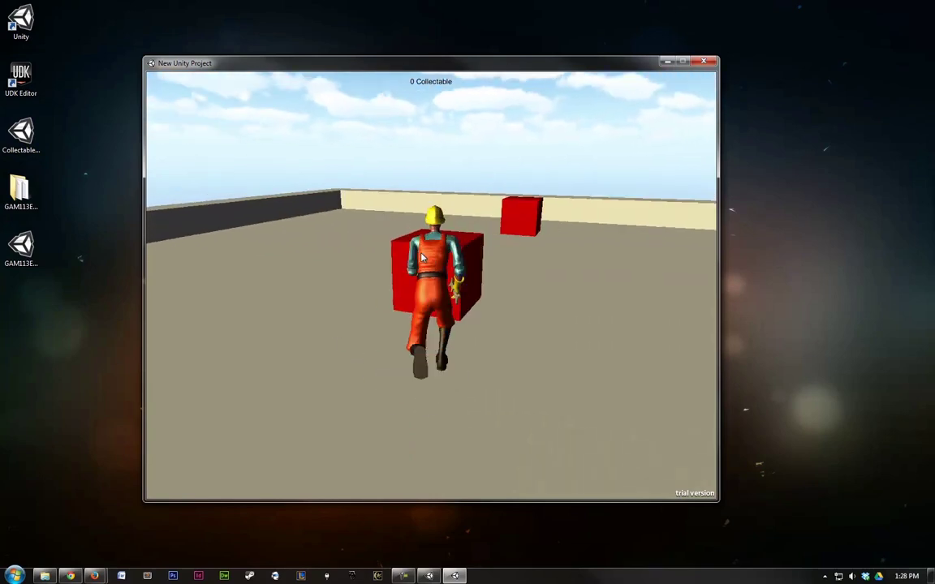
key("Right")
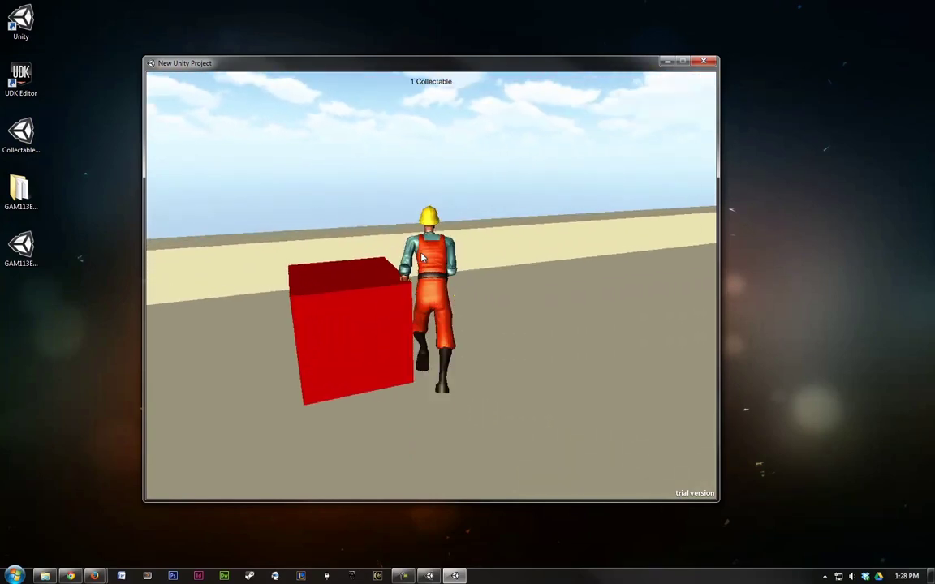
key("Up")
Jump onto the wall, drop back down, and collect the fourth and fifth red cubes
key("space")
key("Left")
key("Up")
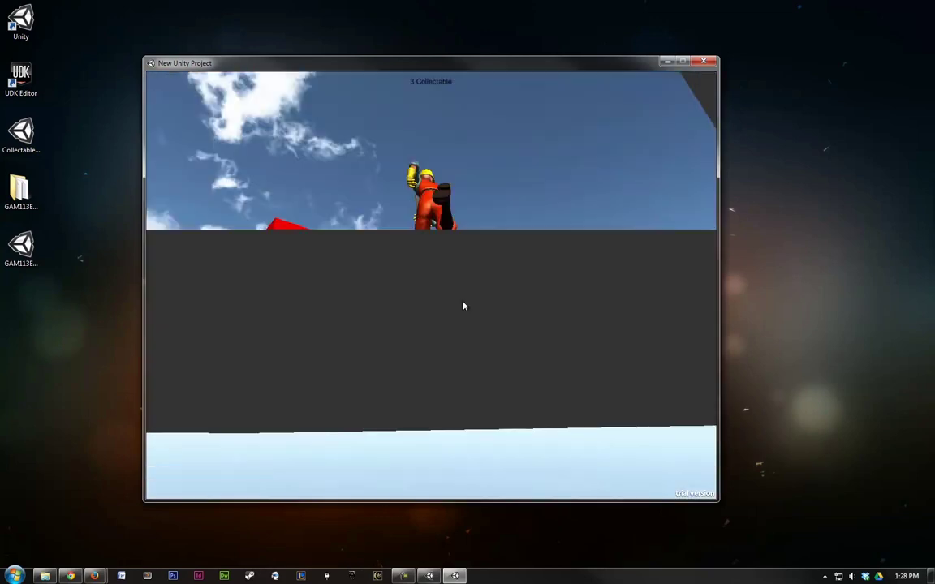
key("Left")
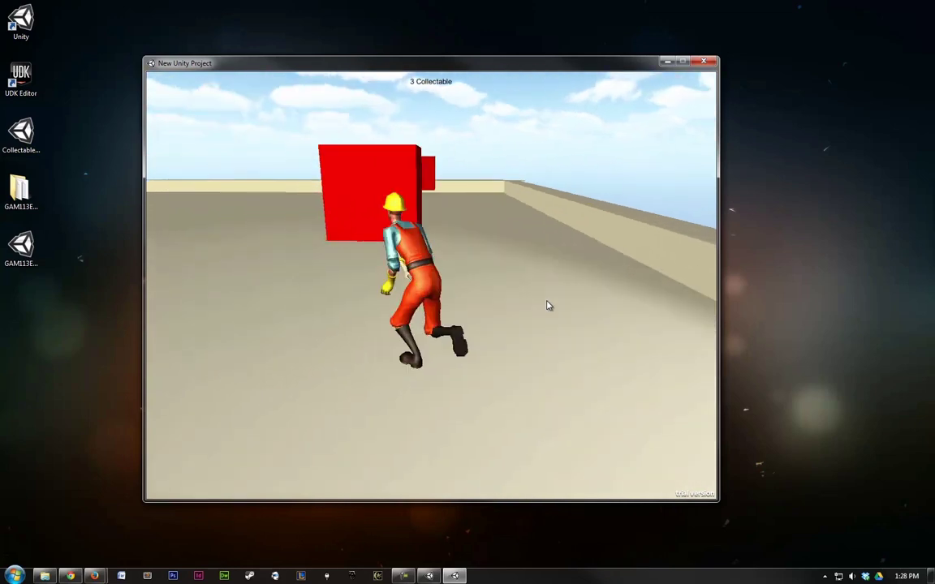
key("Right")
key("Up")
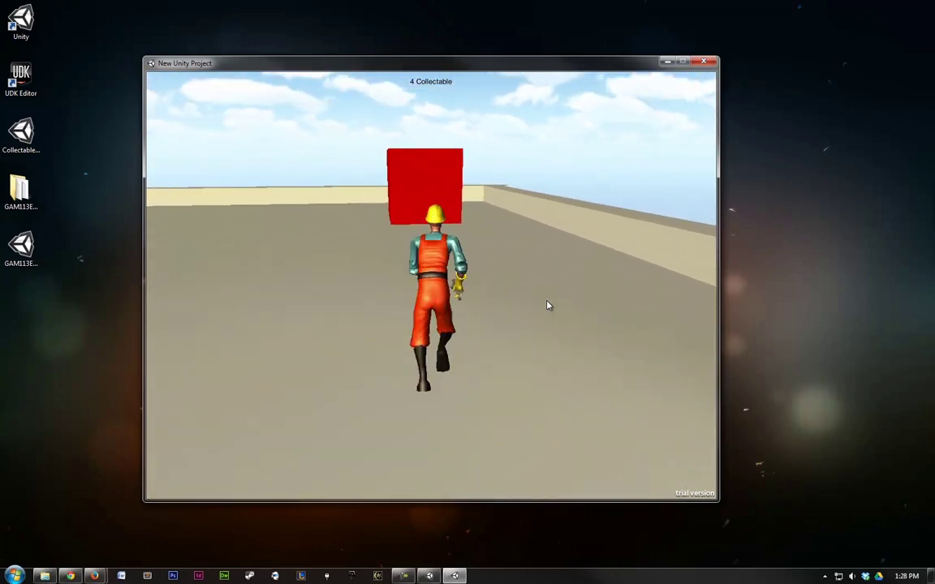
key("Left")
key("Left")
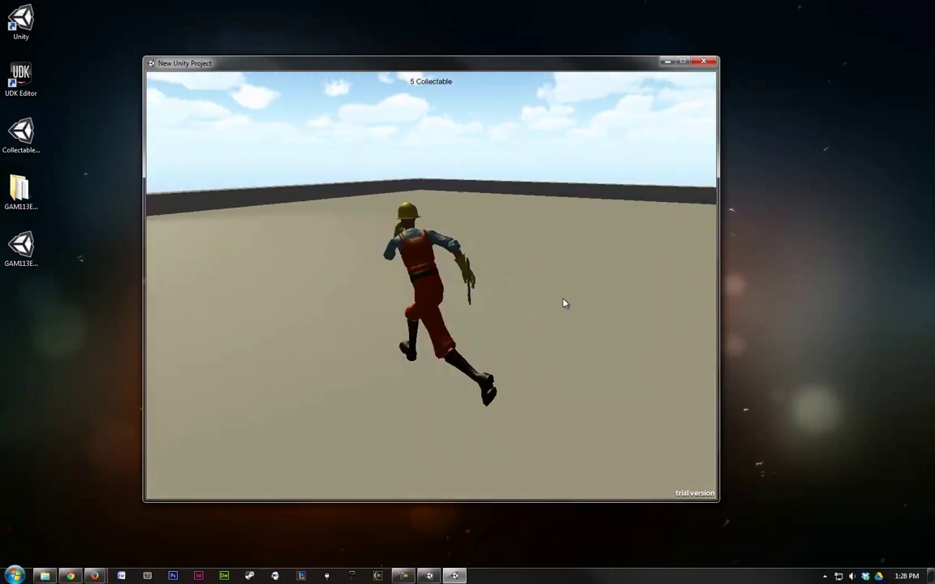
key("Right")
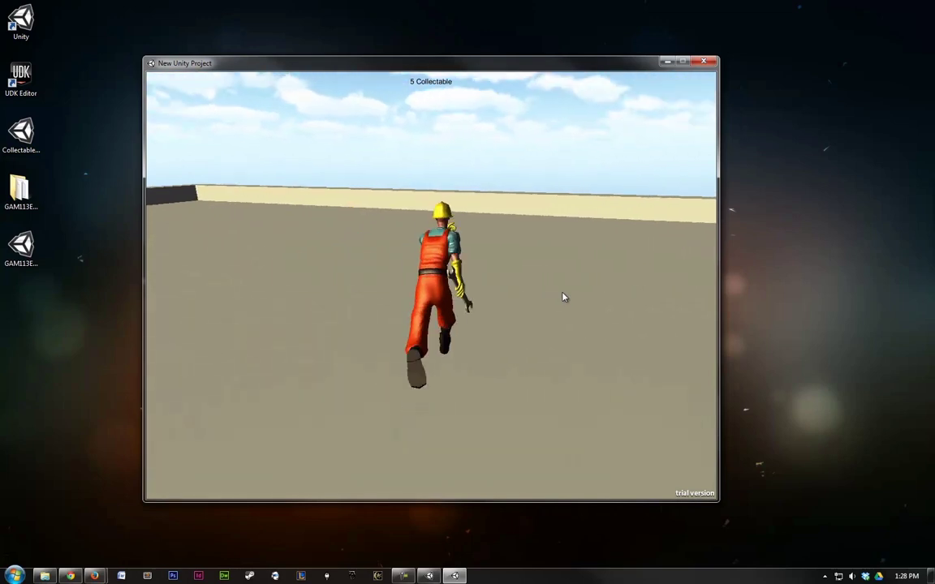
key("Right")
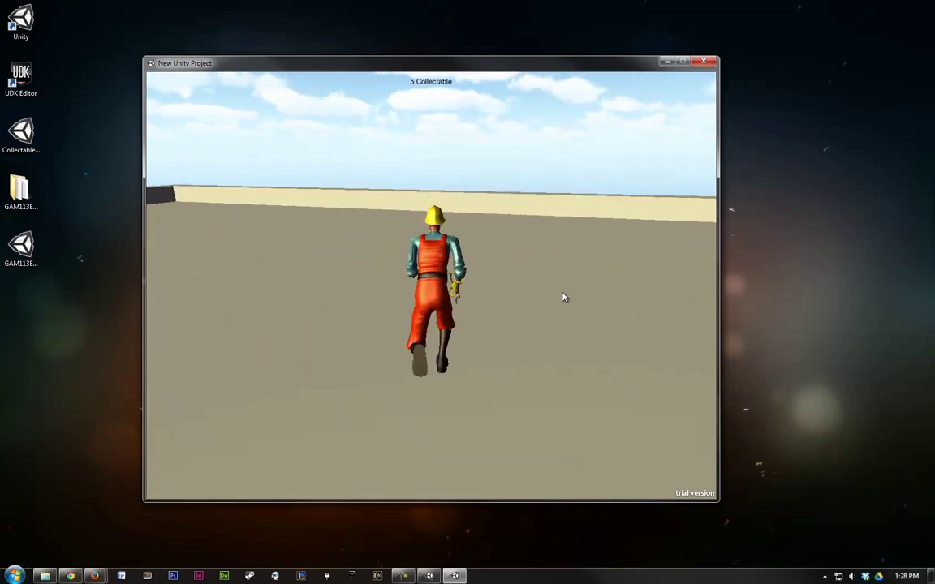
Move the worker toward the far wall, then close the running GAM113Example game window
key("Up")
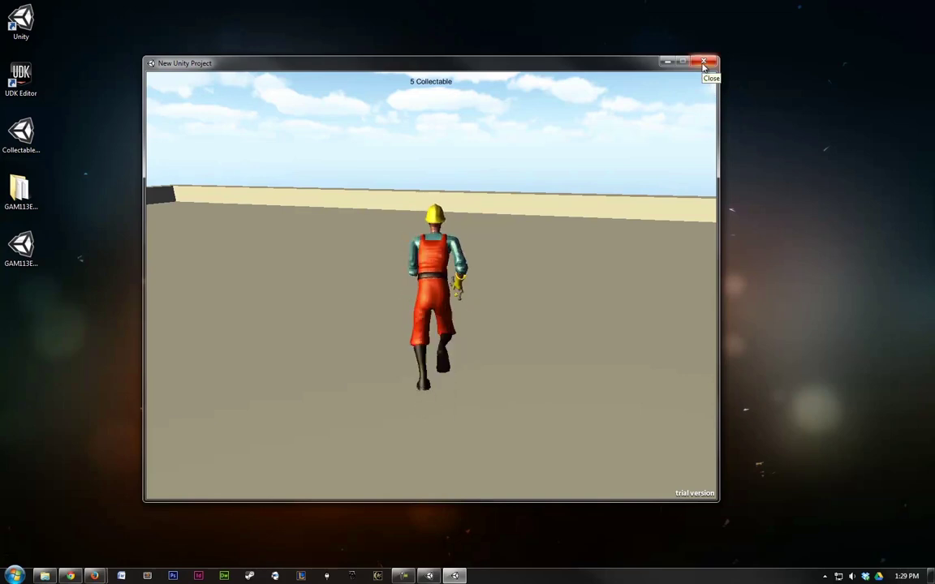
left_click(704, 65)
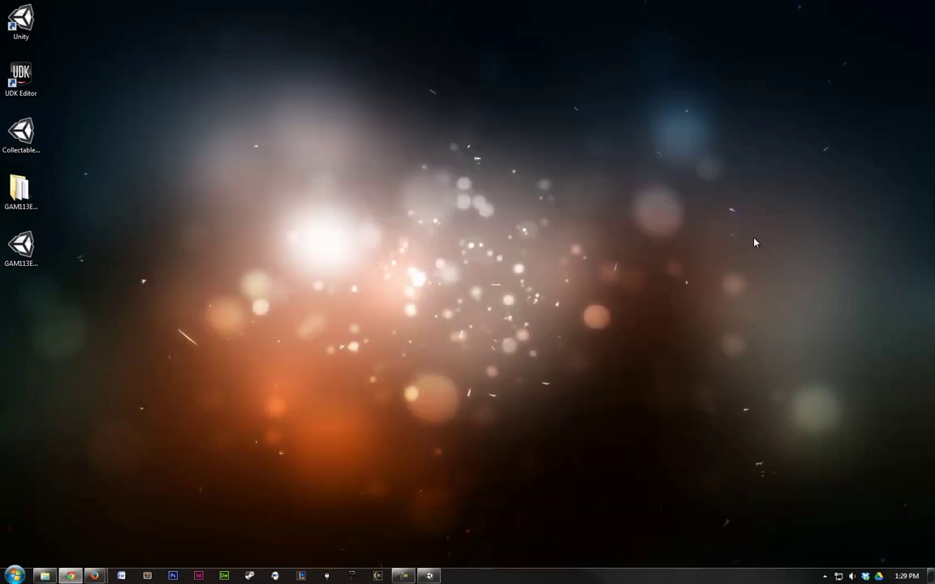